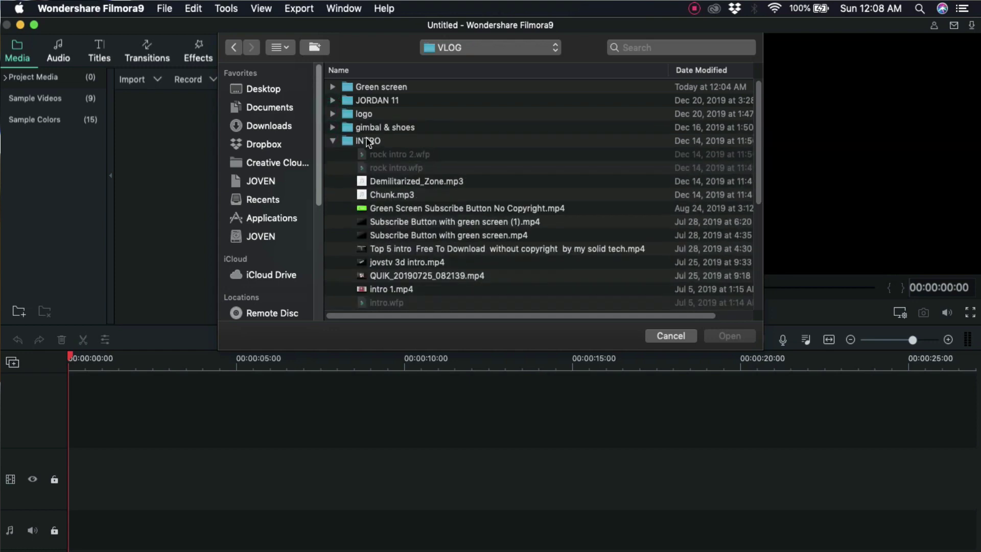
Import YT background.jpg from the BACKGROUND folder inside VLOG into the project media.
left_click(333, 142)
double_click(385, 167)
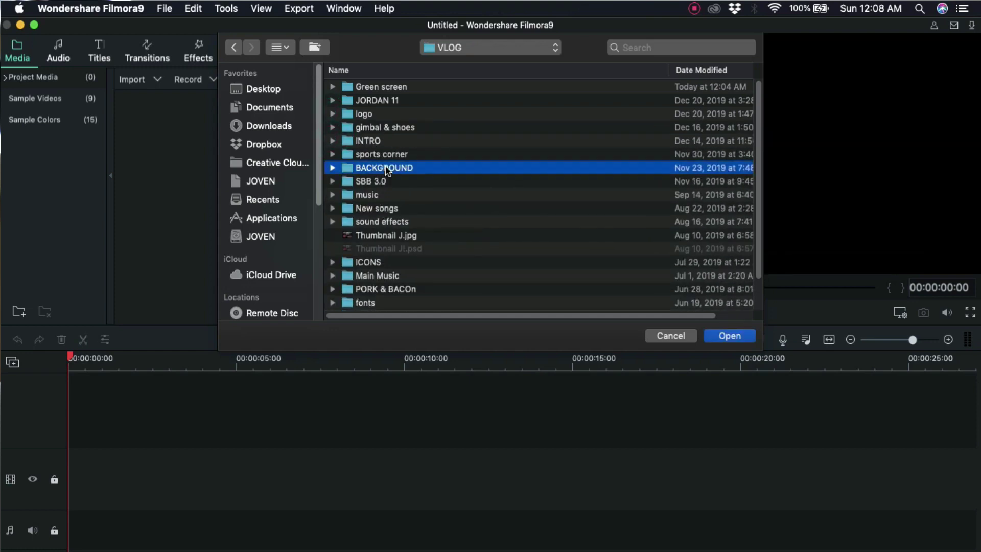
left_click(374, 102)
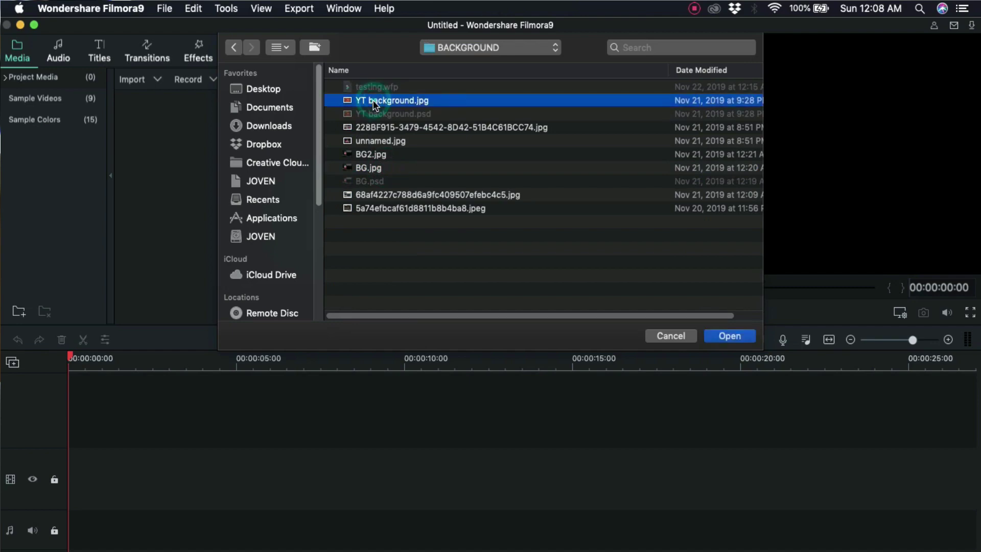
key("space")
key("space")
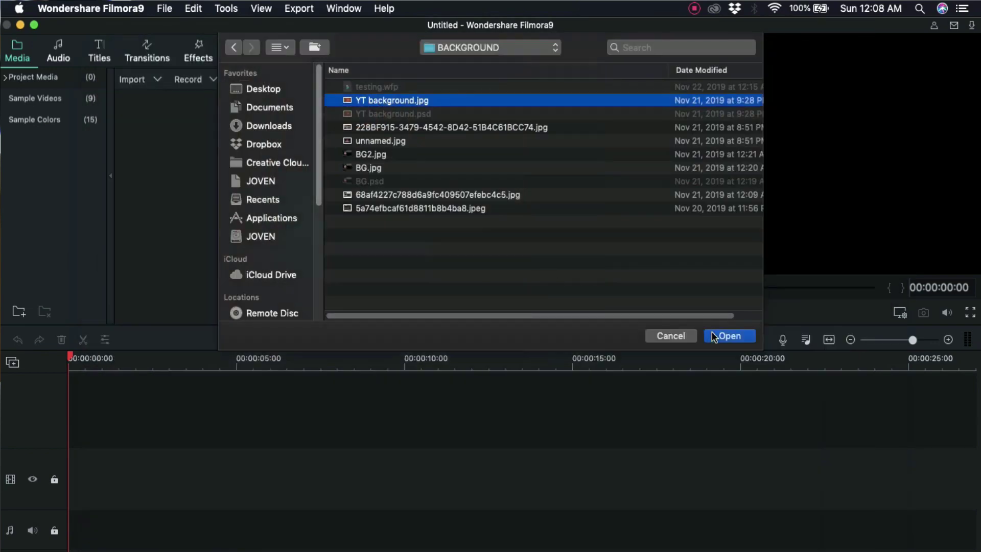
left_click(725, 336)
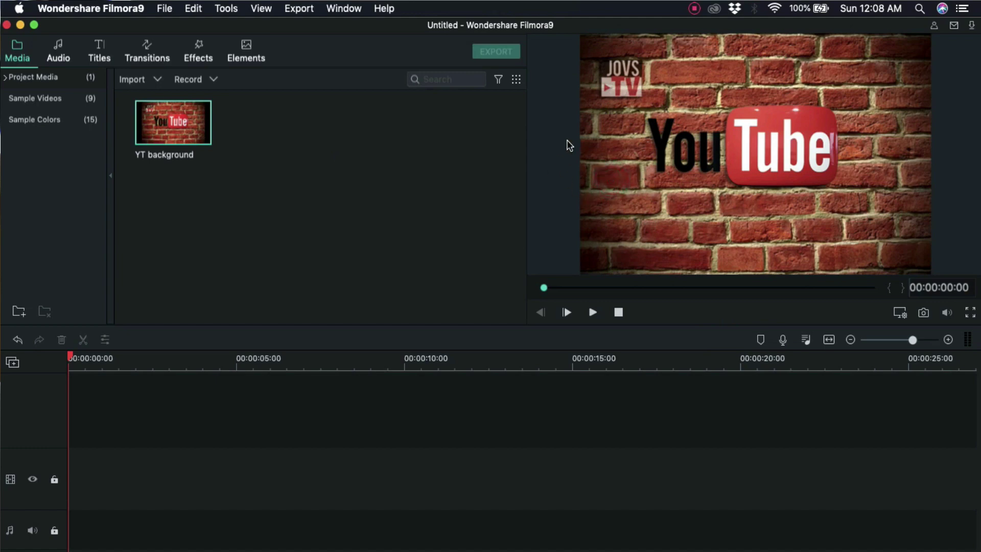
Place the YT background image at the start of the video track and enlarge and center it to fill the frame width.
left_click(592, 140)
left_click_drag(175, 131, 72, 497)
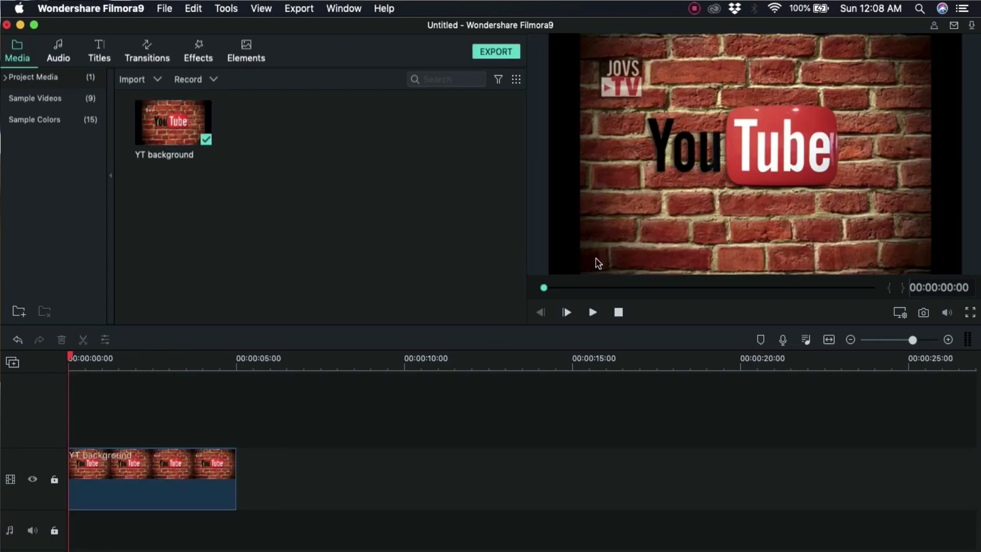
double_click(172, 466)
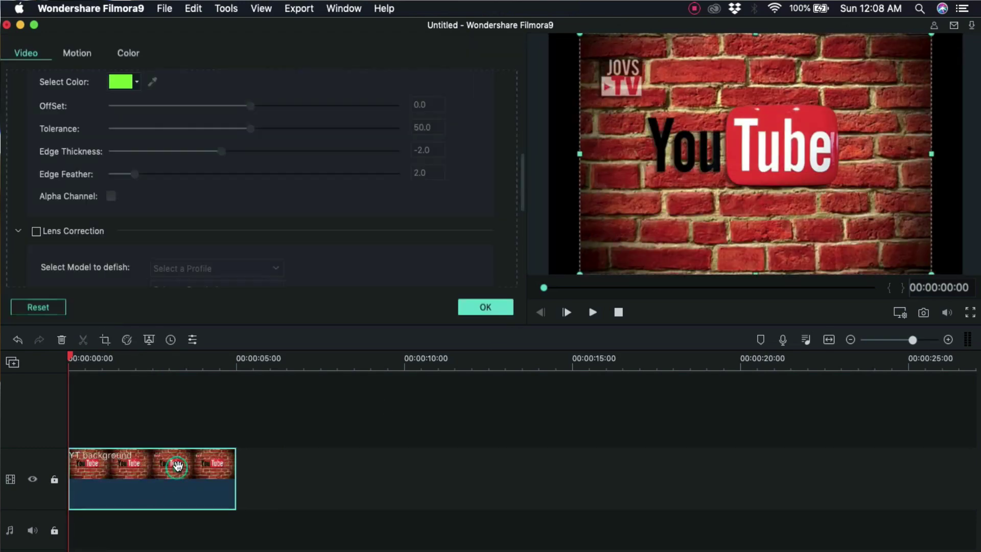
left_click_drag(579, 274, 525, 286)
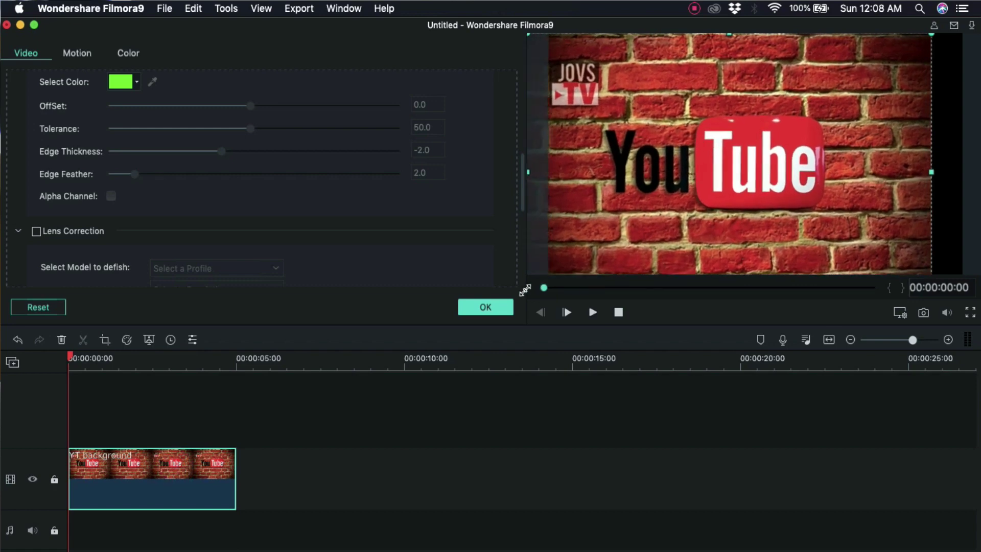
left_click_drag(932, 33, 958, 30)
left_click_drag(801, 99, 809, 106)
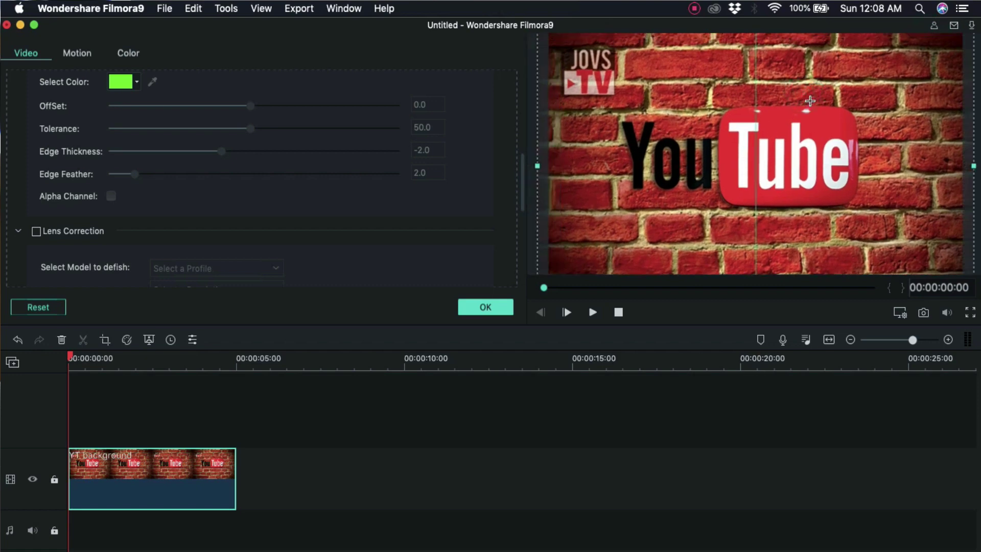
left_click(485, 307)
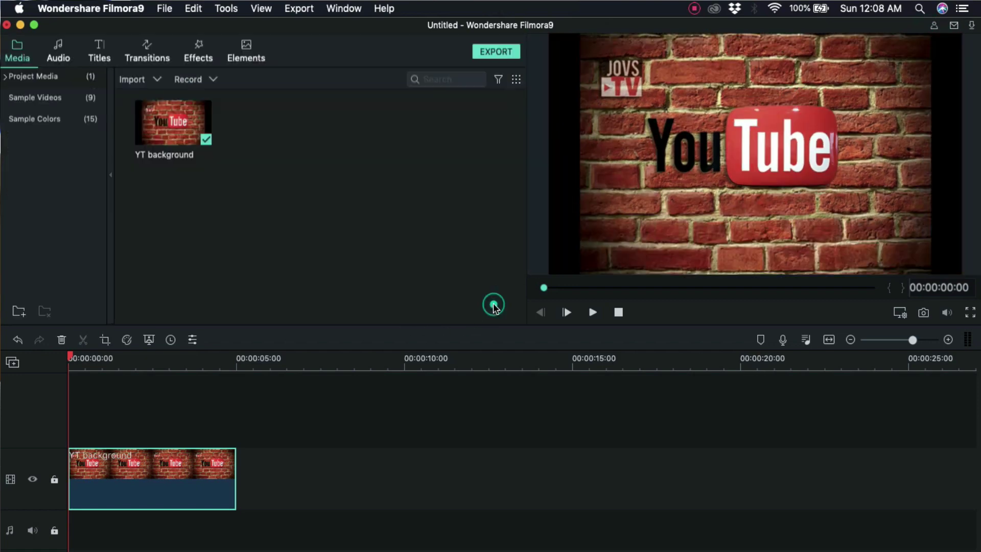
Play back the timeline to check how the background image fills the frame.
key("space")
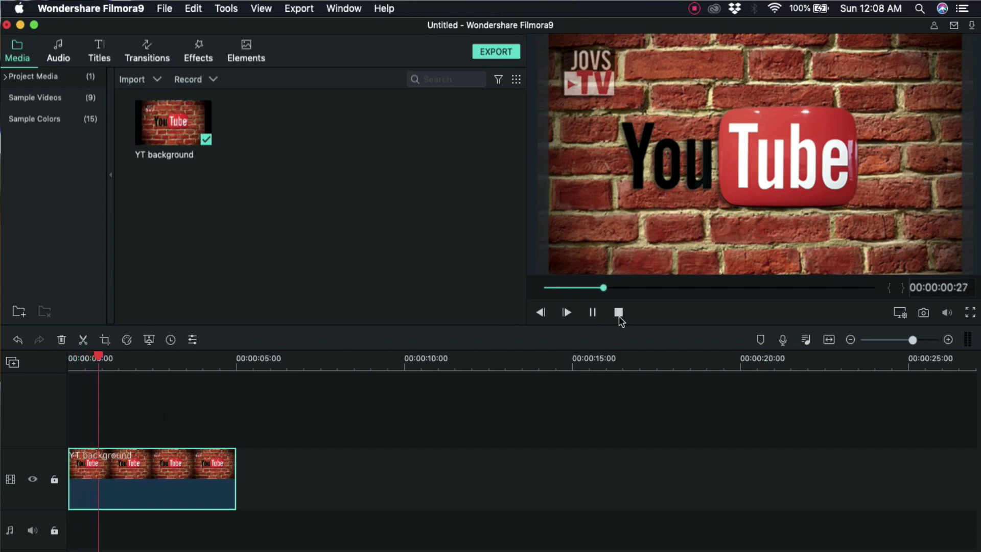
left_click(595, 318)
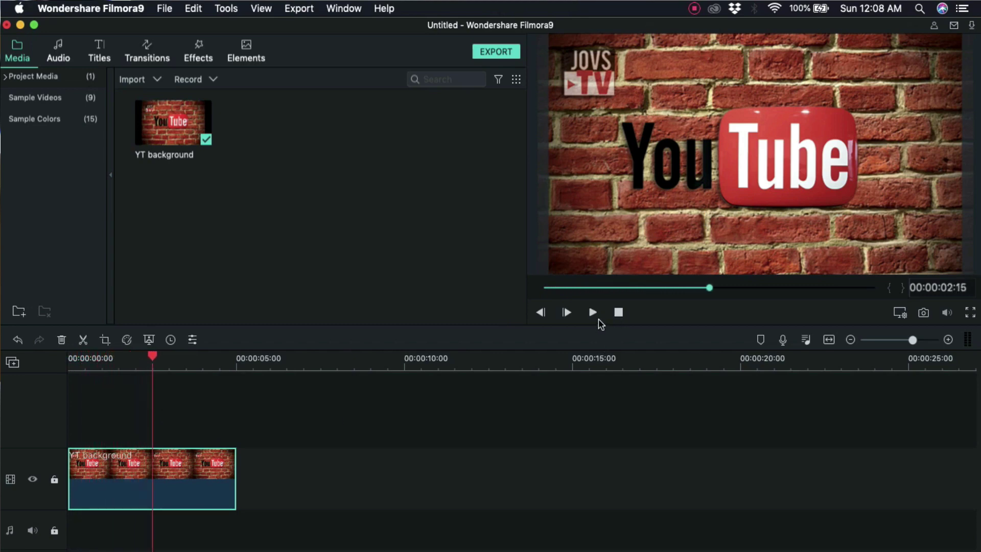
key("space")
key("space")
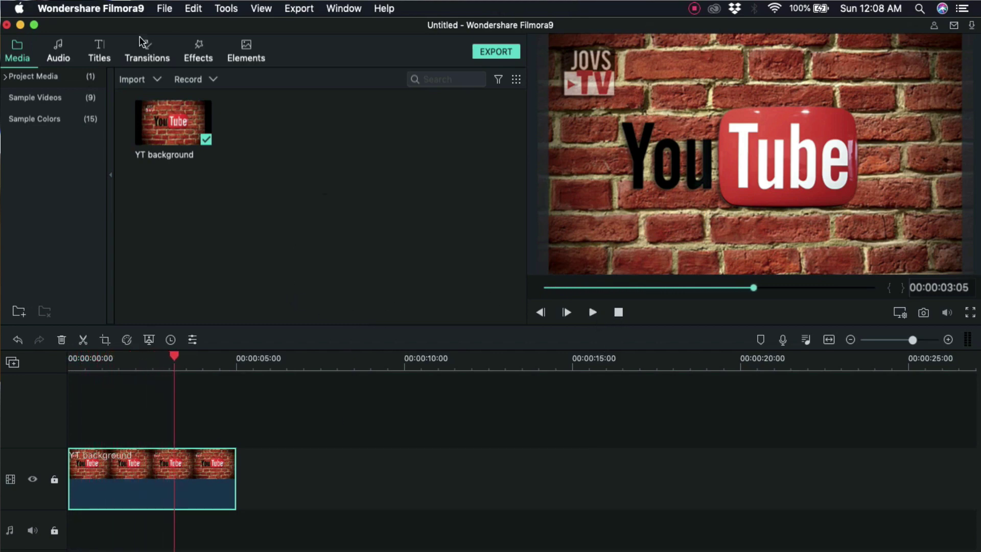
Import the green screen video _DSC8203.MOV from the Green screen folder inside VLOG into the project media.
left_click(163, 8)
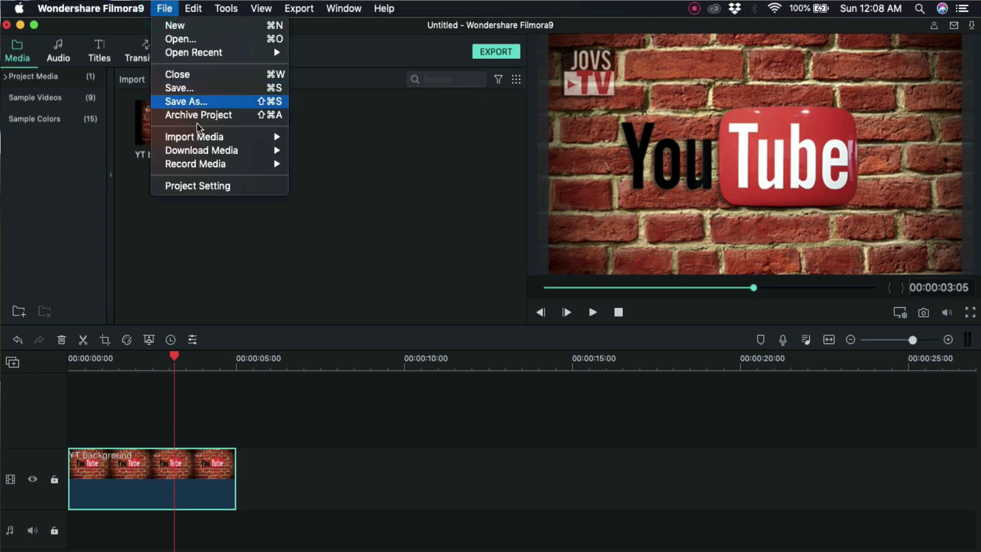
mouse_move(202, 151)
mouse_move(230, 136)
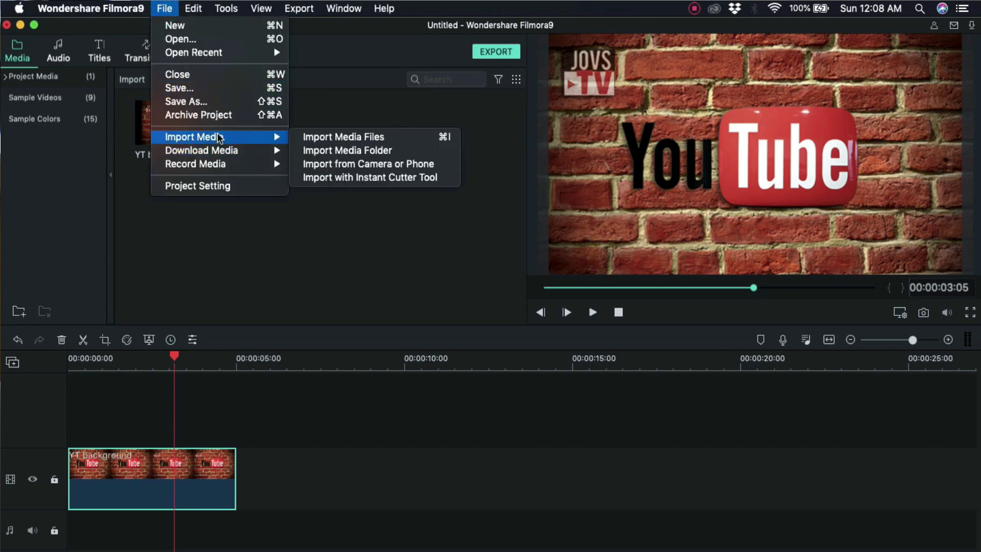
left_click(352, 137)
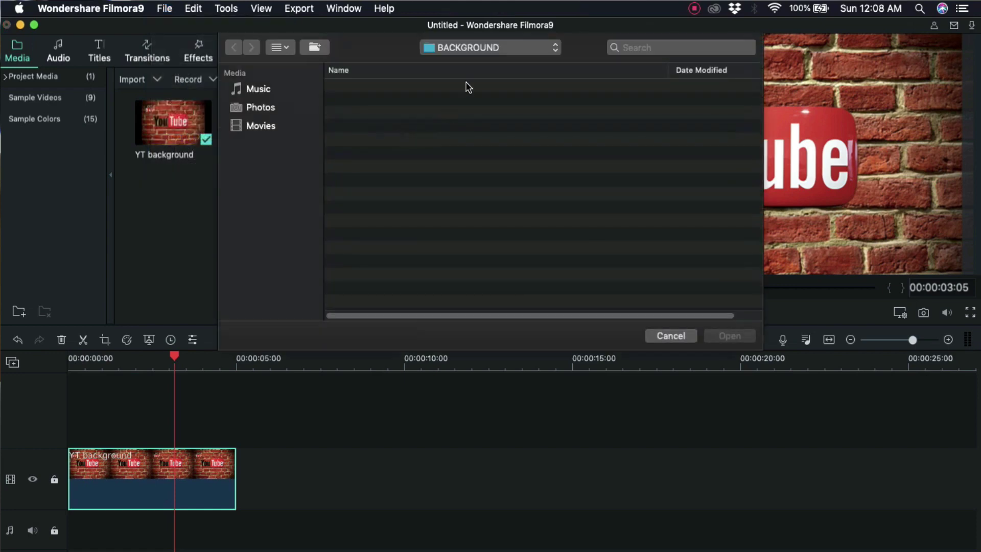
left_click(480, 46)
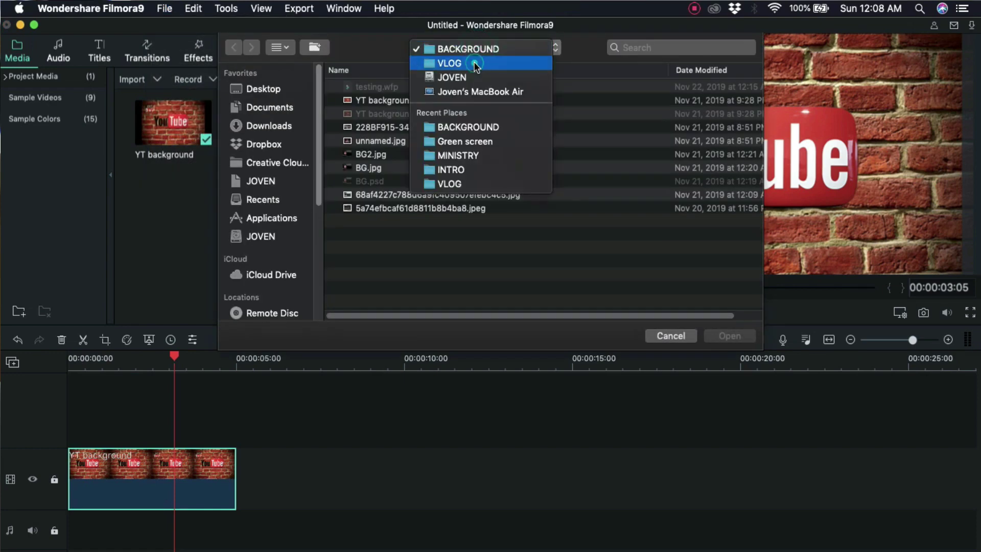
left_click(473, 62)
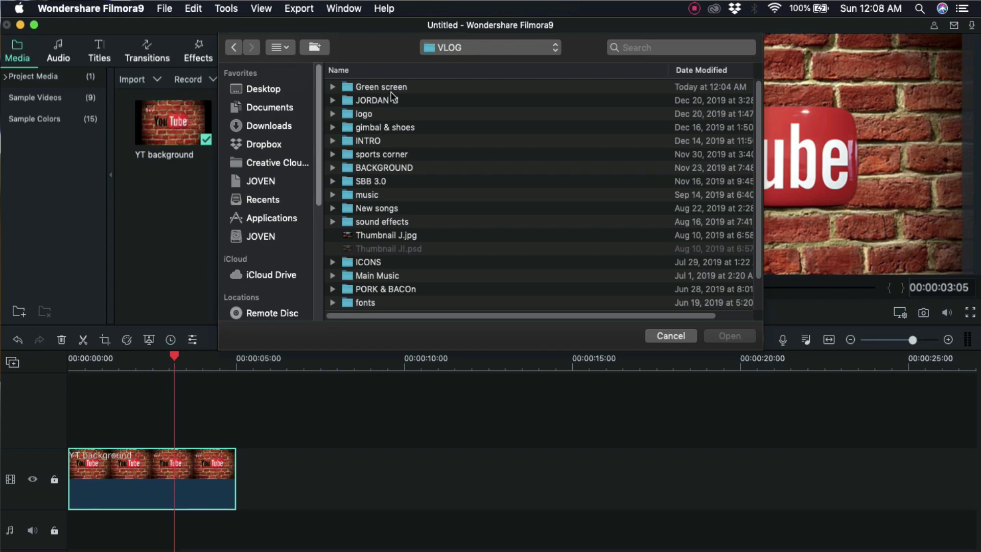
double_click(393, 86)
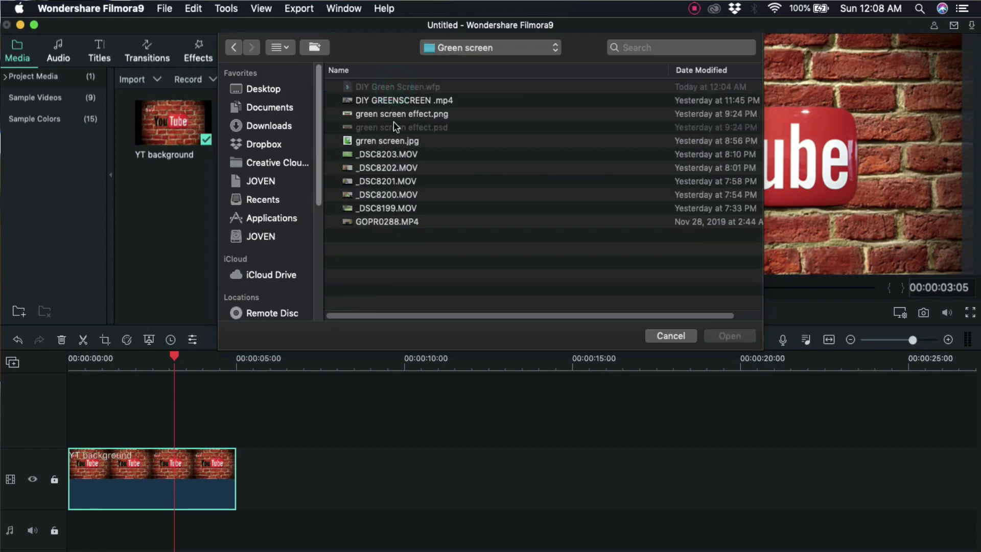
left_click(385, 141)
left_click(385, 152)
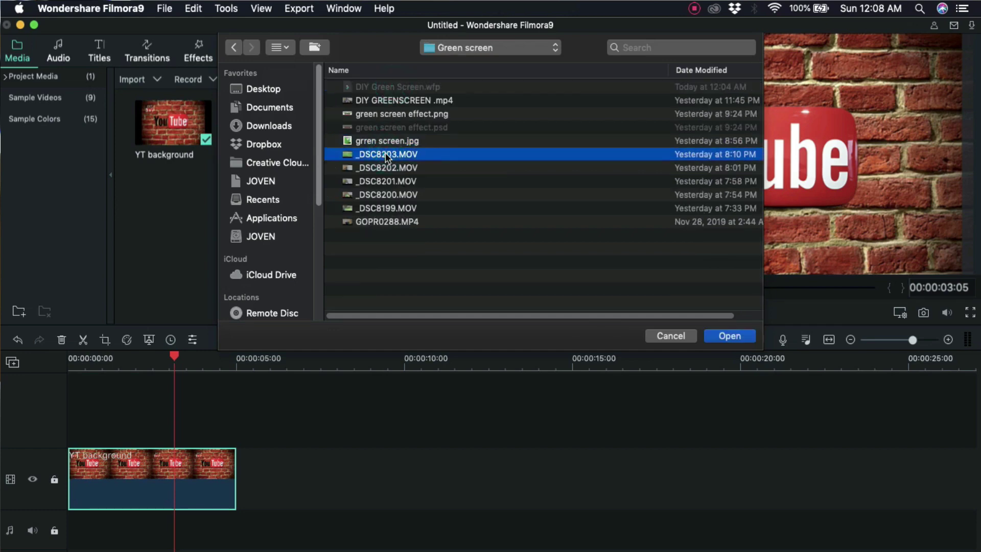
key("space")
key("space")
left_click(715, 337)
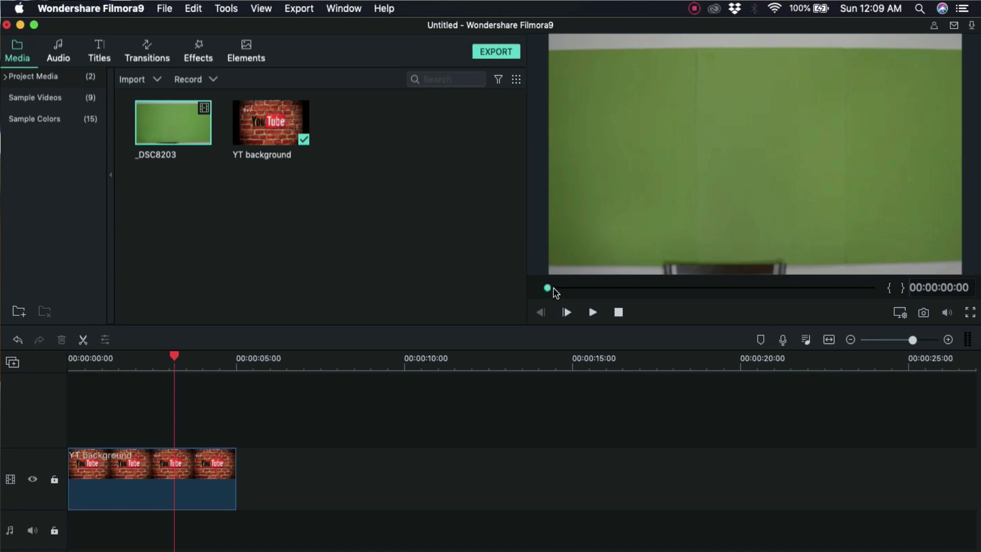
Add the _DSC8203 clip on a track above the background, keep the current project settings, and align it to the timeline start.
left_click_drag(554, 289, 677, 293)
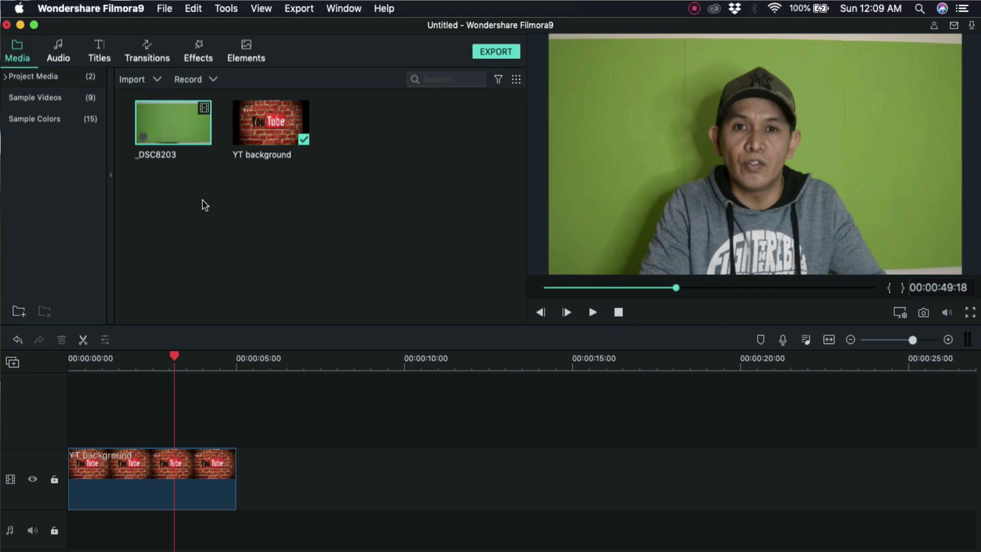
key("XF86AudioMute")
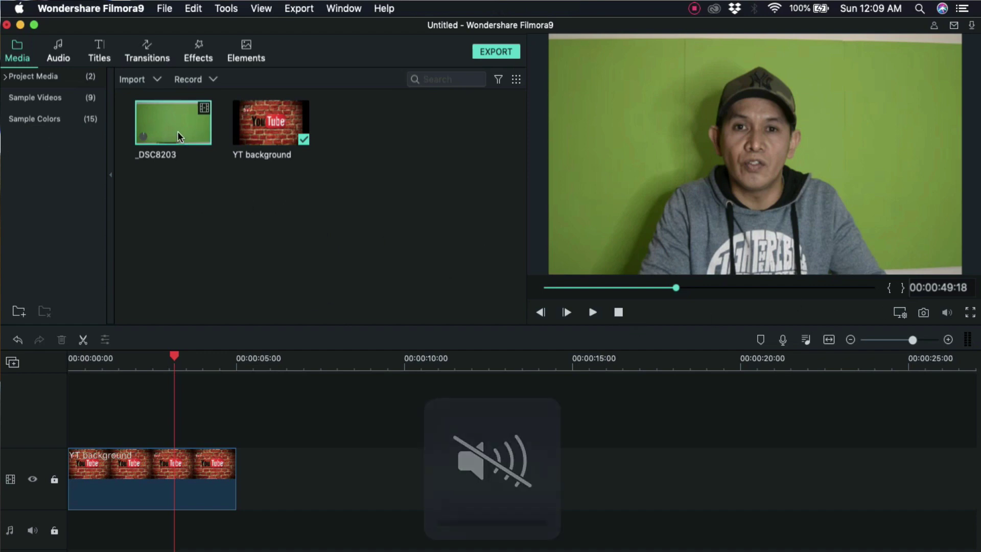
left_click_drag(176, 130, 73, 434)
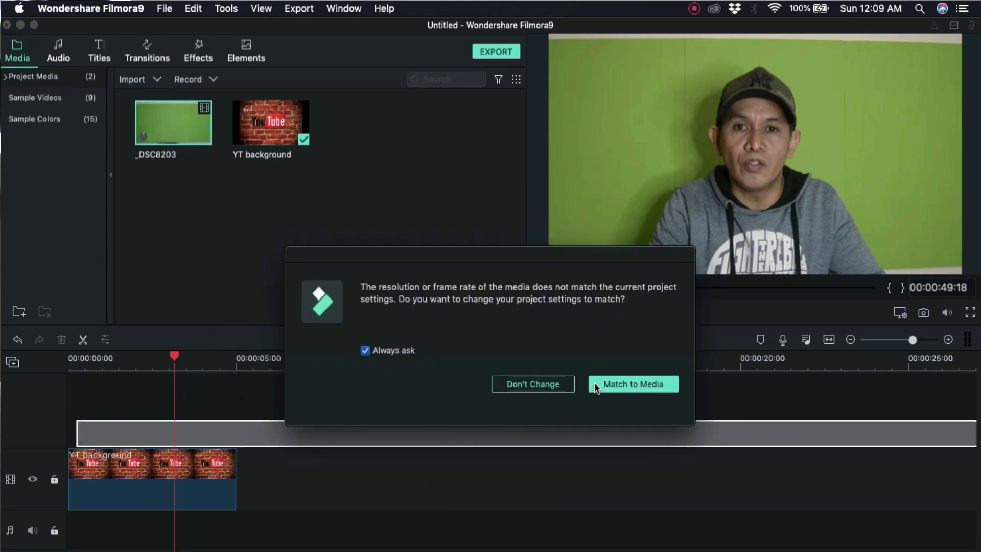
left_click(543, 384)
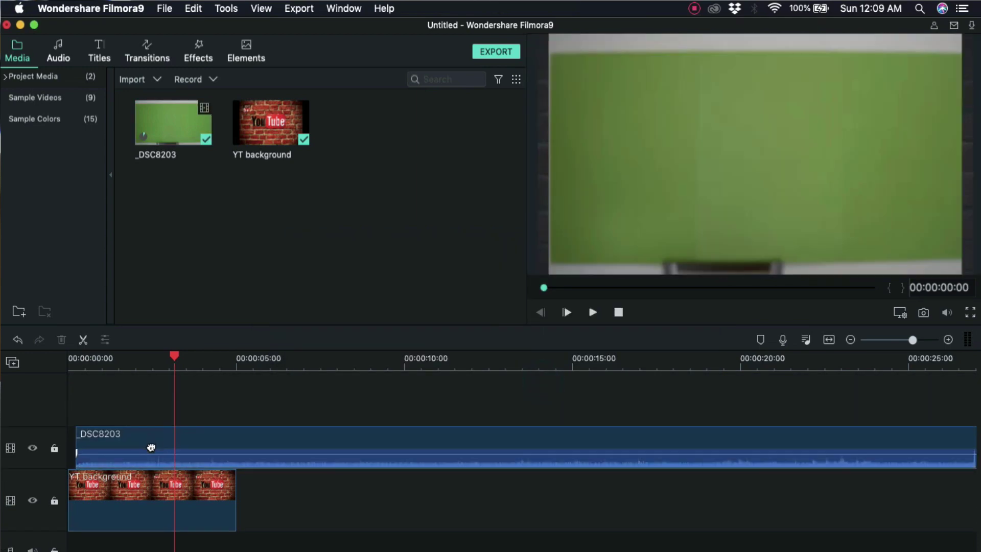
left_click(147, 447)
left_click_drag(147, 446, 122, 446)
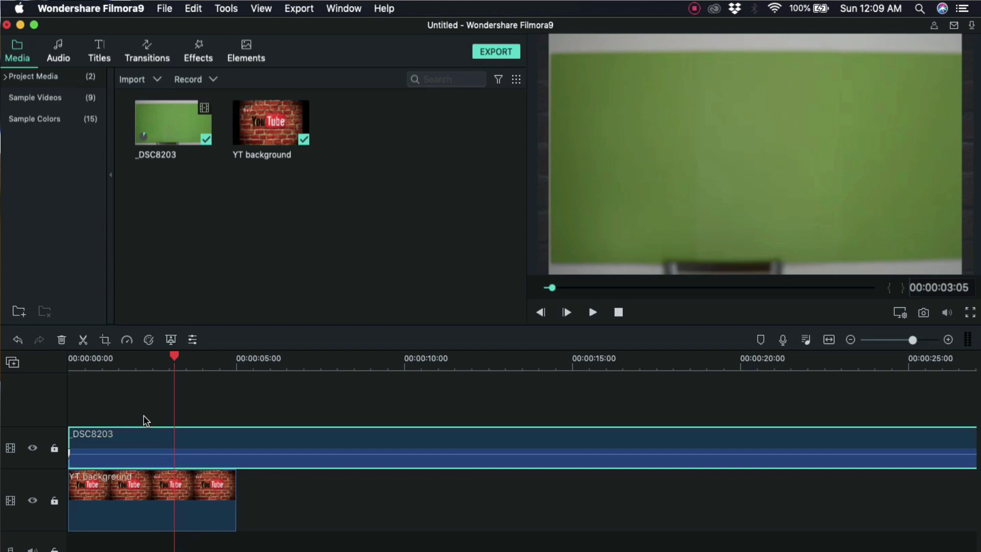
Trim the start of the _DSC8203 clip to 00:00:30:20, then move the trimmed clip and playhead back to the timeline start.
left_click(177, 357)
left_click_drag(191, 359, 526, 408)
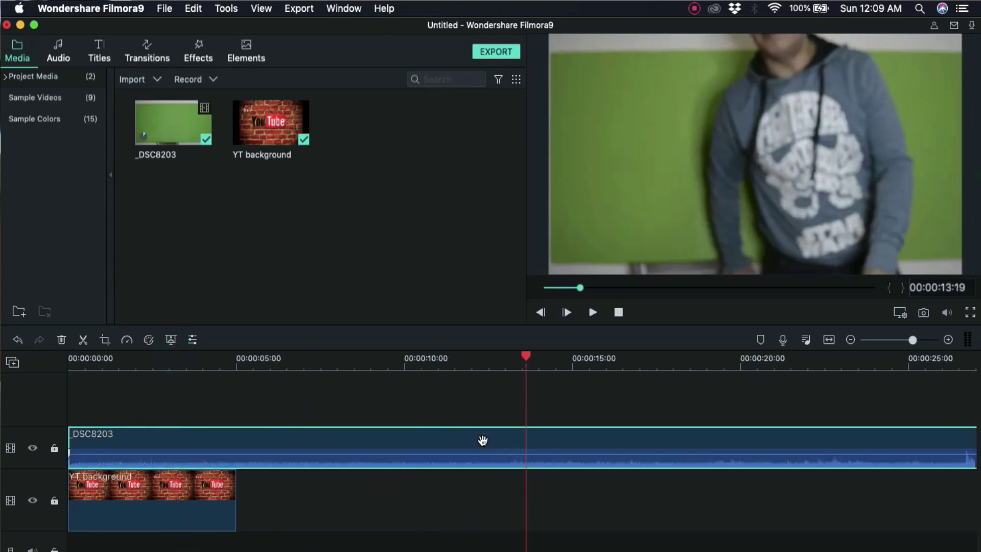
scroll(683, 362, "down", 6)
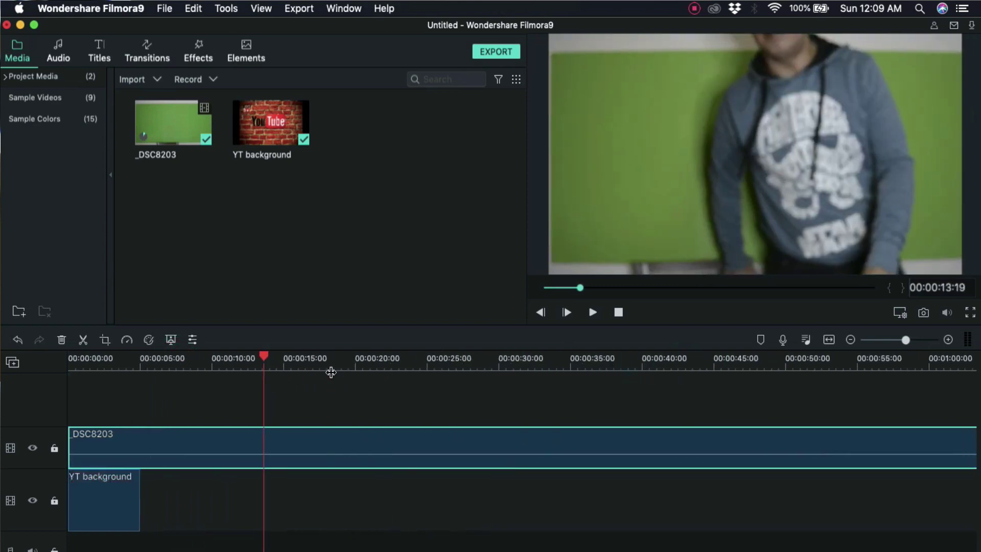
left_click_drag(265, 355, 511, 402)
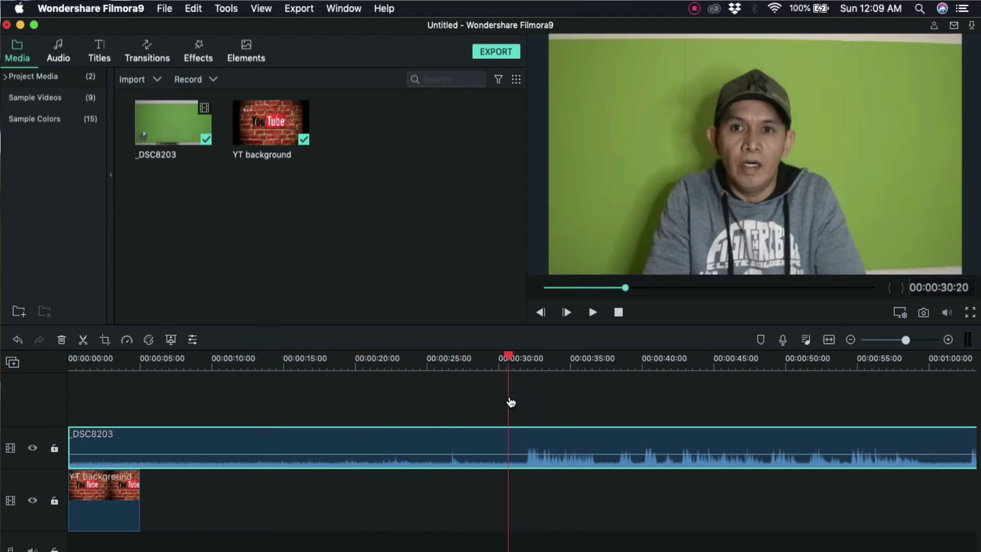
right_click(497, 444)
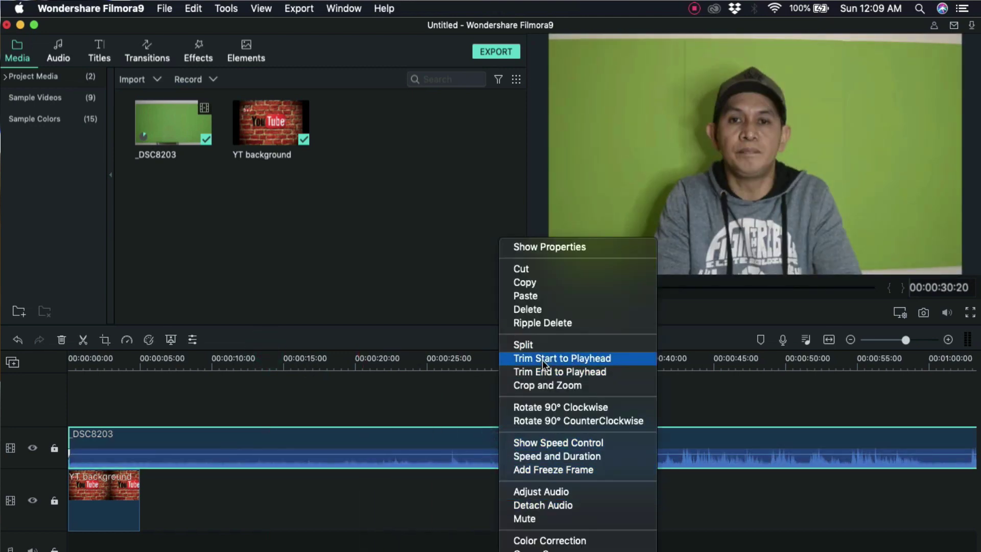
left_click(541, 360)
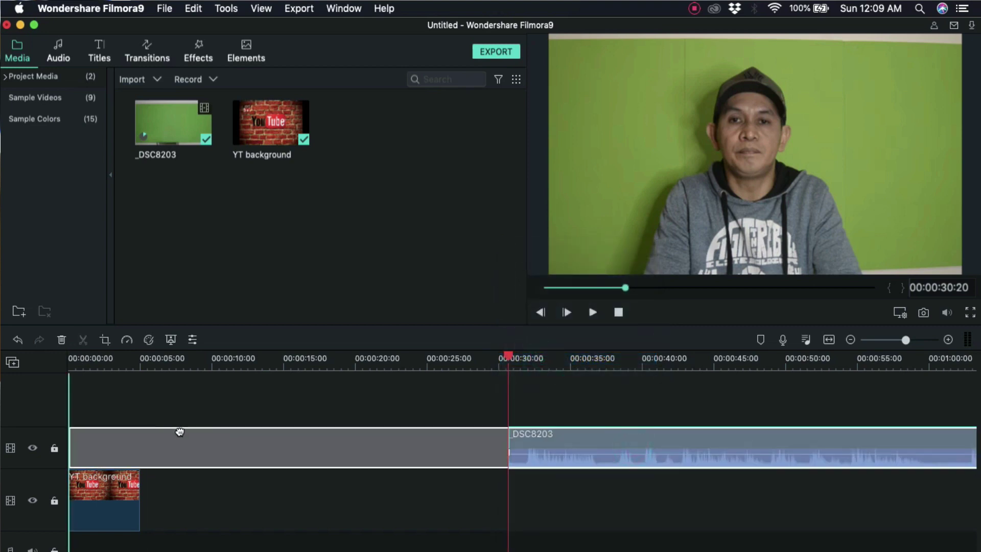
key("Delete")
left_click_drag(508, 406, 71, 416)
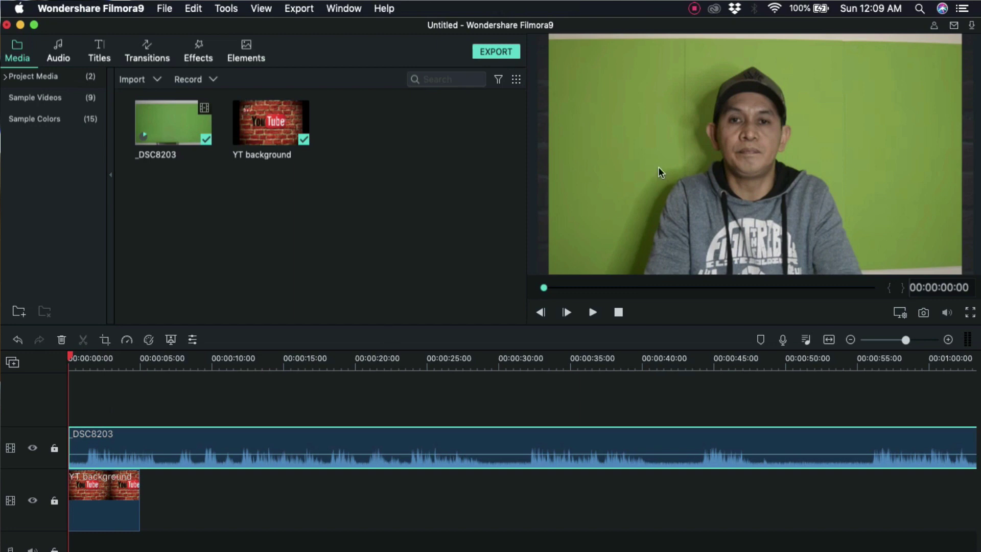
Crop the _DSC8203 clip to about 1880 x 959, cutting off the non-green strips along its upper and lower edges.
left_click(616, 152)
left_click(281, 438)
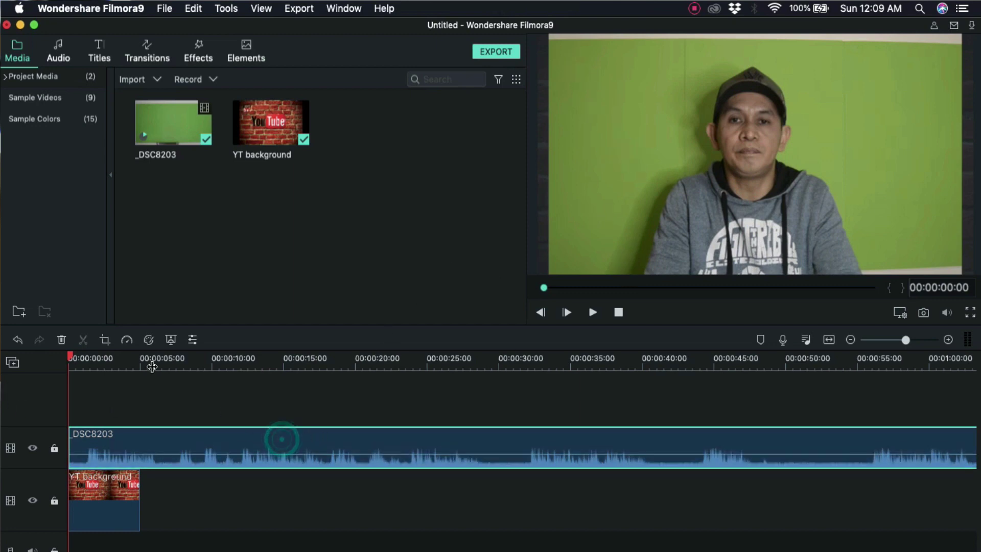
left_click(105, 340)
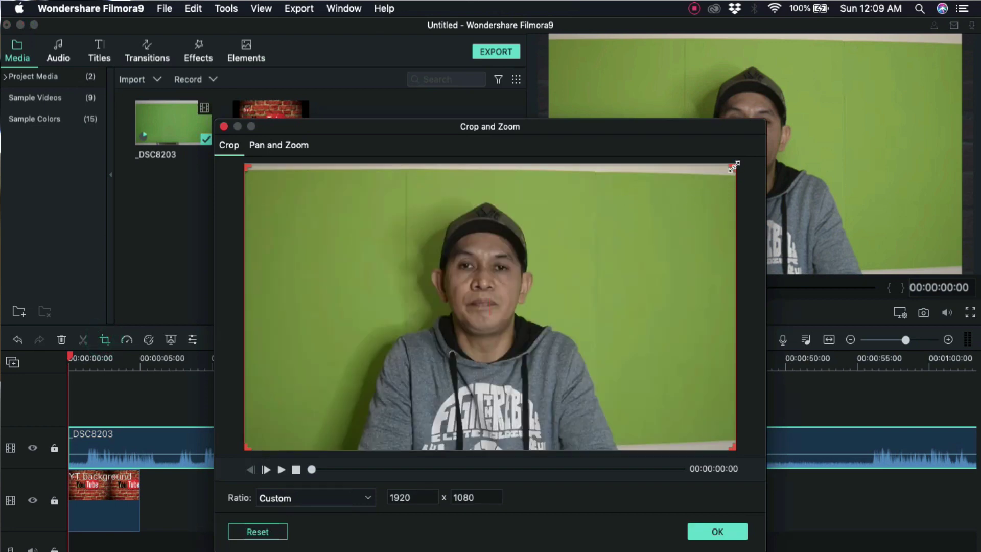
left_click_drag(734, 167, 730, 180)
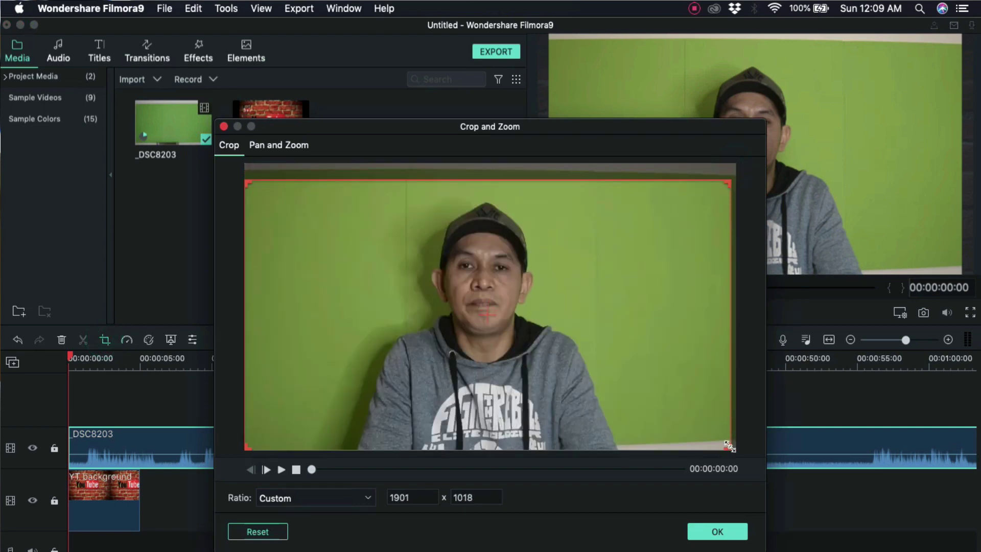
left_click_drag(729, 446, 730, 438)
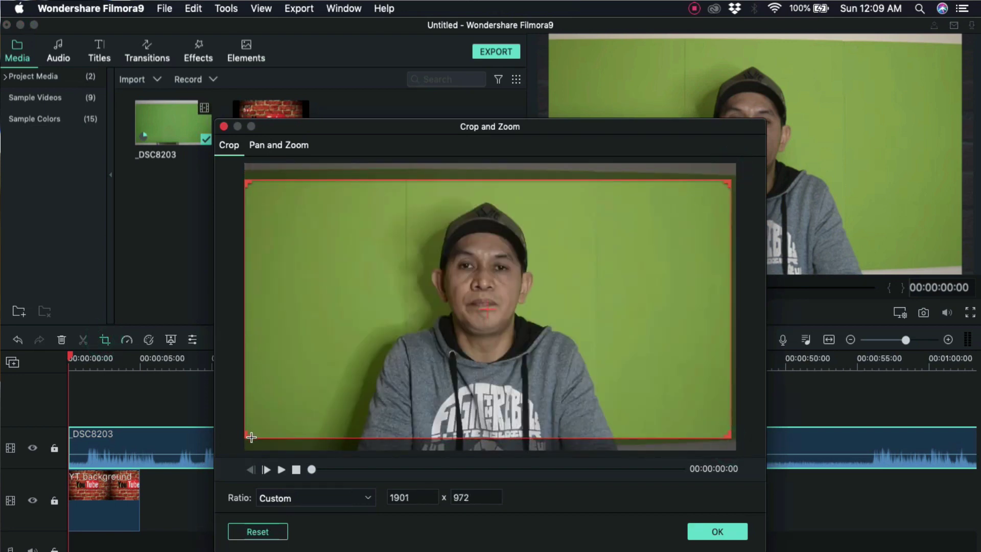
left_click_drag(248, 434, 250, 434)
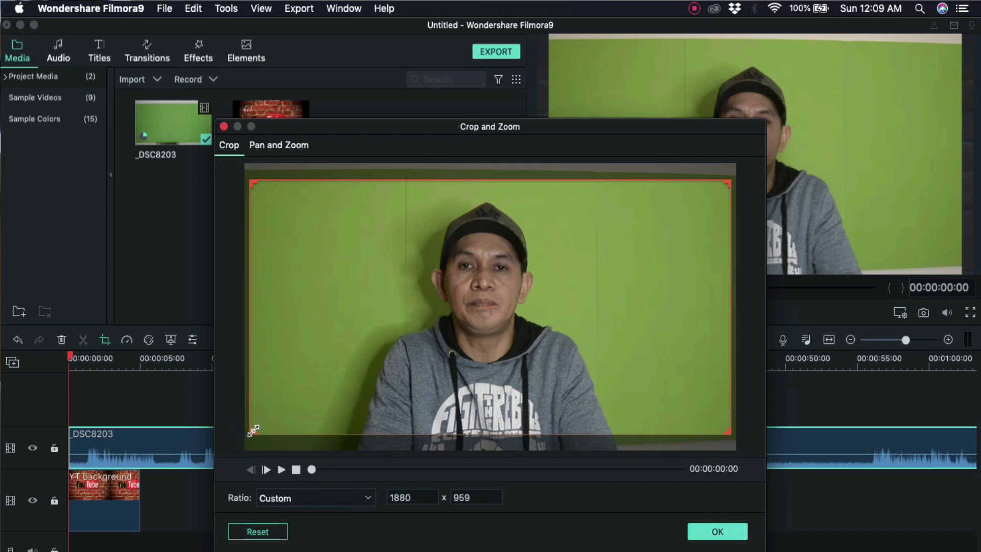
left_click(703, 534)
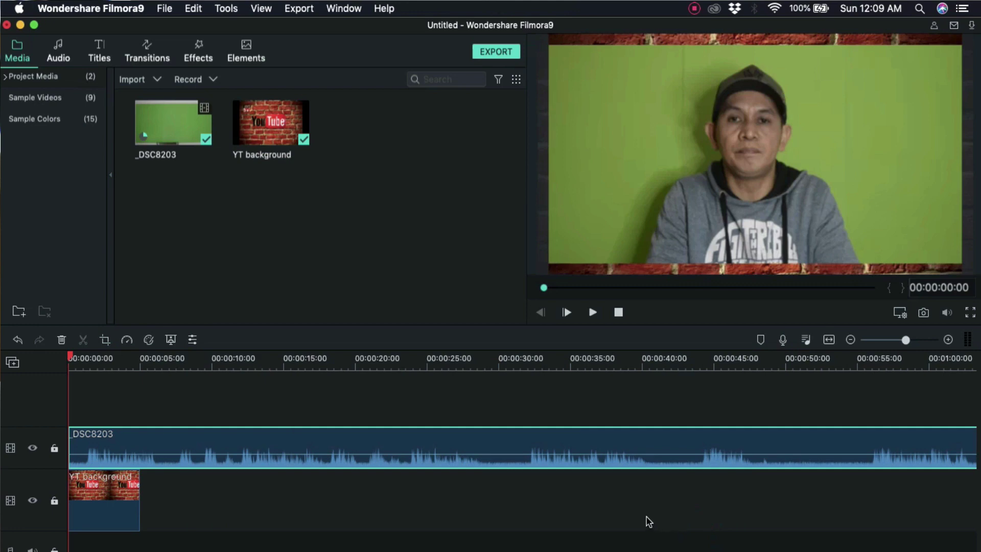
Shift the cropped _DSC8203 clip down to cover the gap at the bottom of the frame, and play it back.
key("space")
key("space")
double_click(783, 215)
left_click_drag(783, 214, 783, 225)
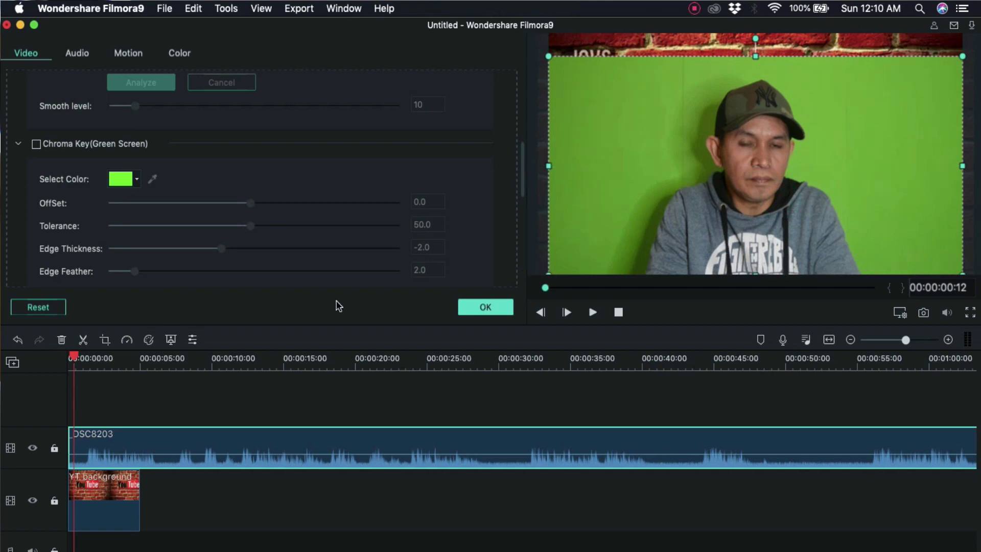
left_click(486, 307)
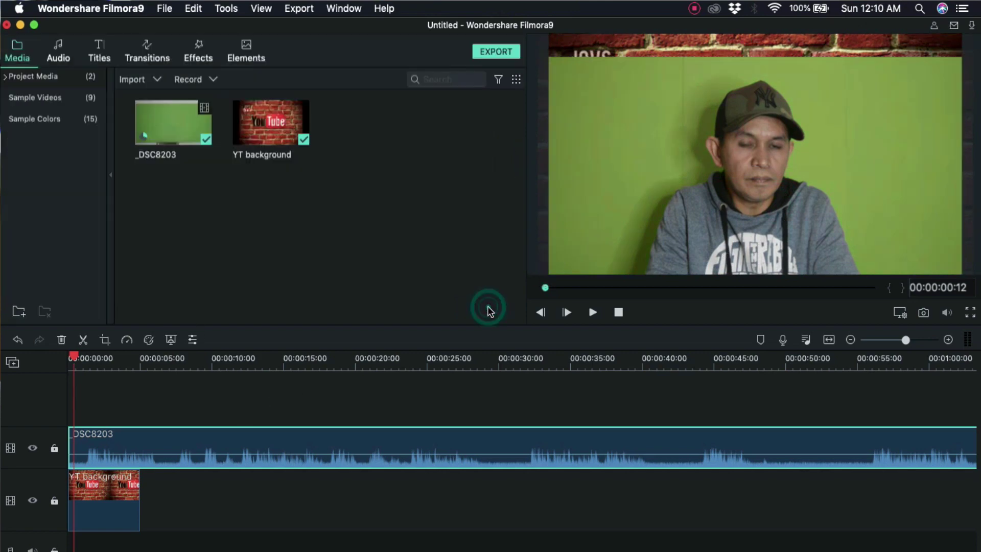
key("space")
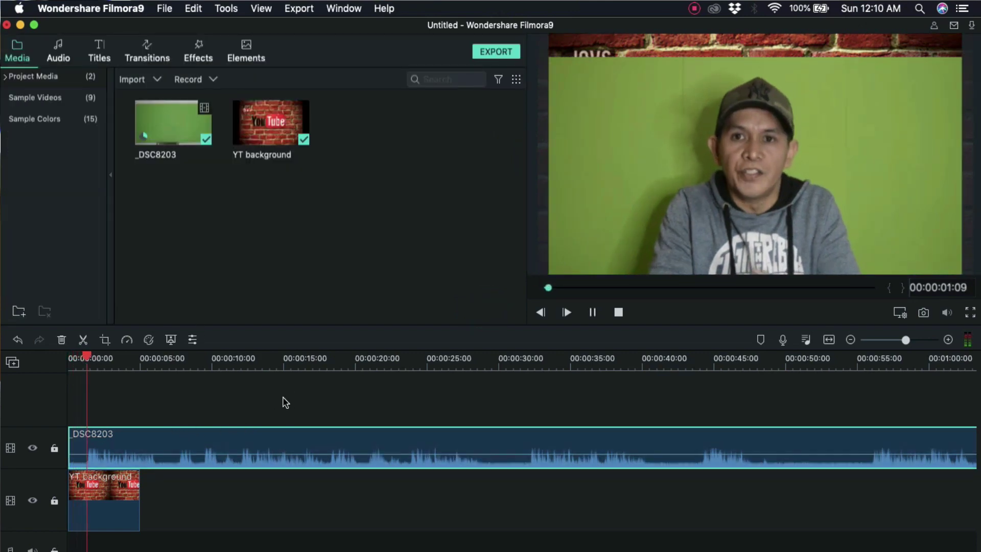
key("space")
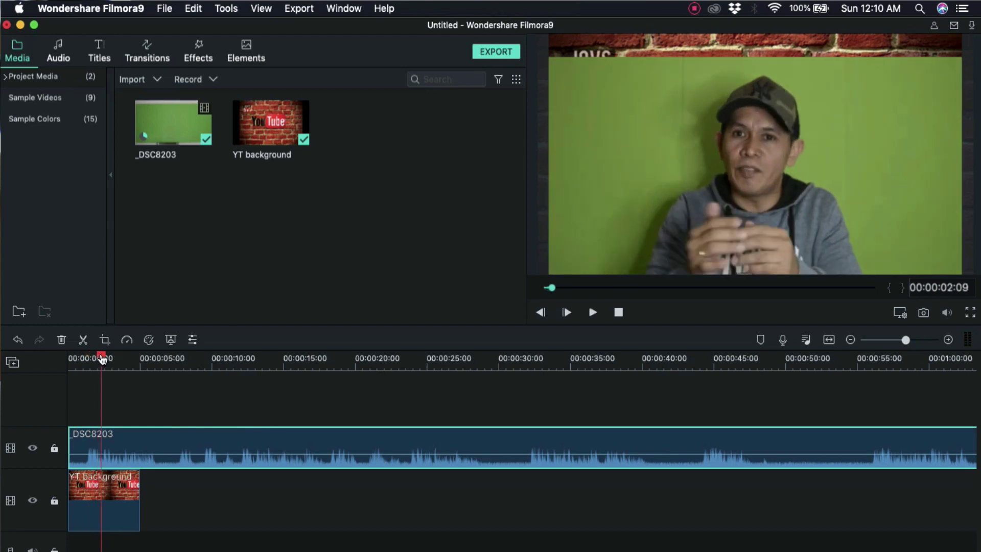
Split the _DSC8203 clip at 00:00:05:00, where the background image ends, and delete the remaining part.
left_click_drag(102, 359, 140, 359)
right_click(158, 451)
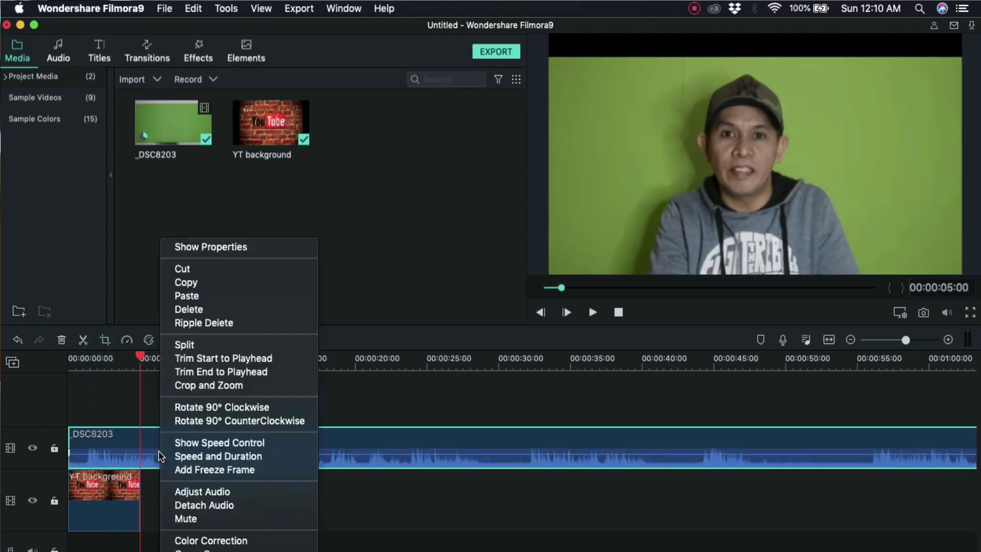
left_click(191, 349)
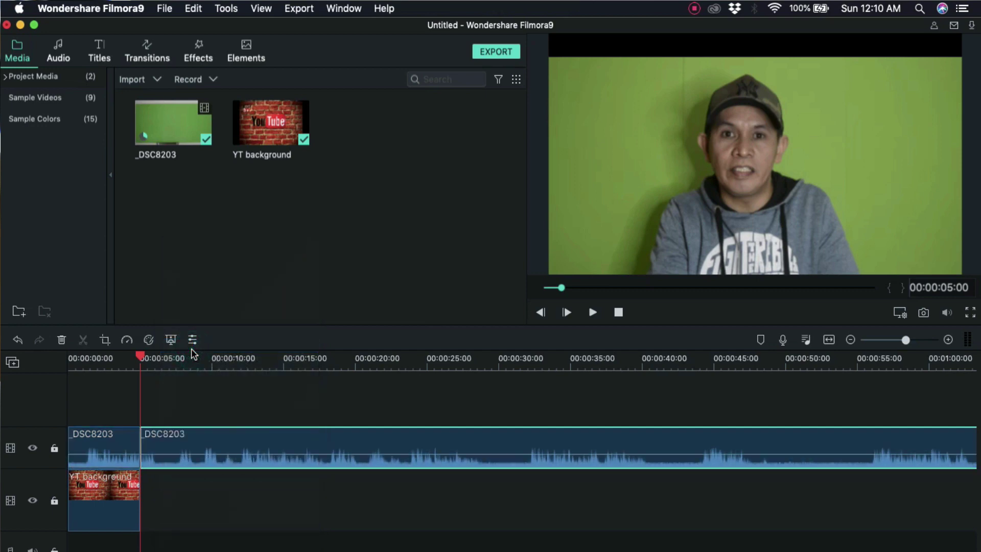
left_click(218, 449)
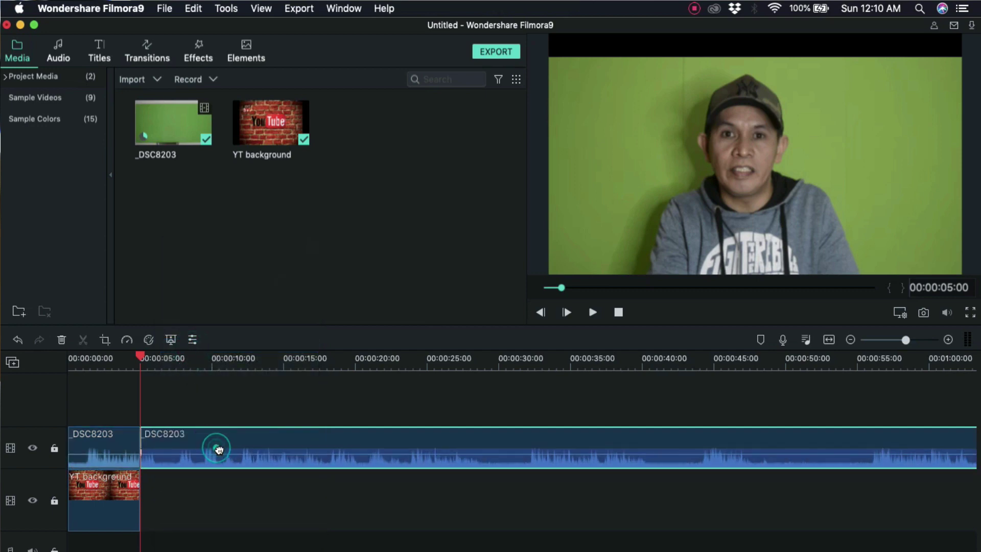
key("Delete")
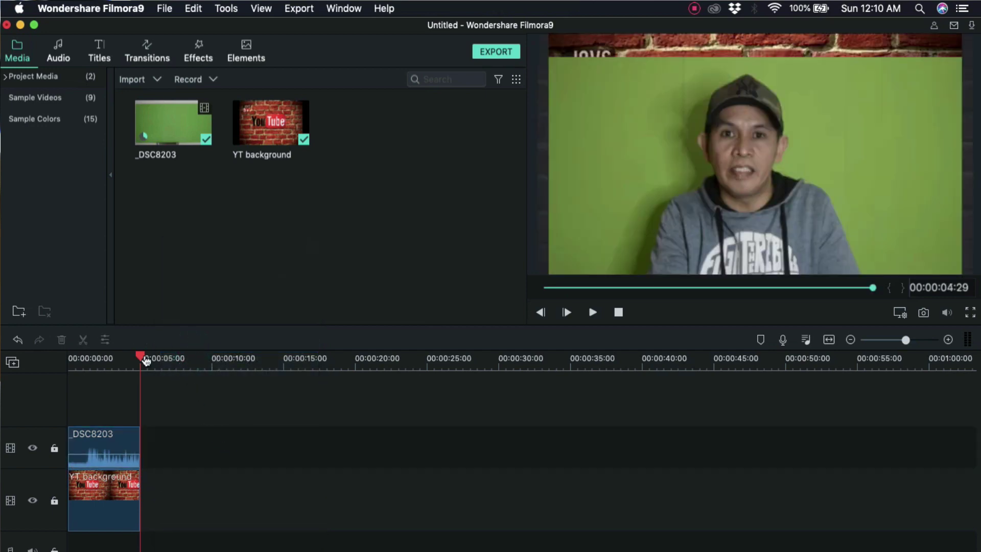
Enable Chroma Key (Green Screen) on the shortened _DSC8203 clip, with the playhead back at the timeline start.
left_click_drag(143, 355, 67, 386)
left_click(115, 440)
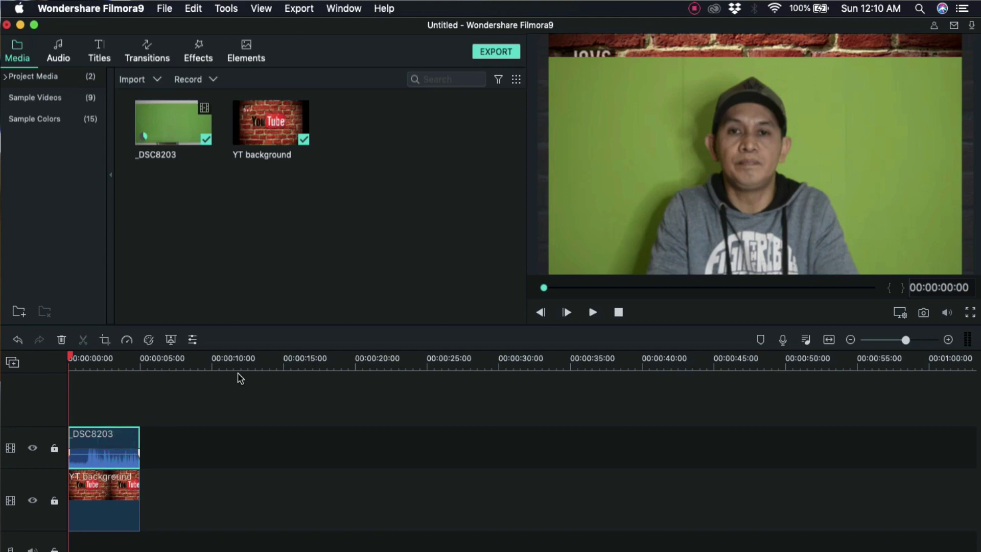
left_click(193, 340)
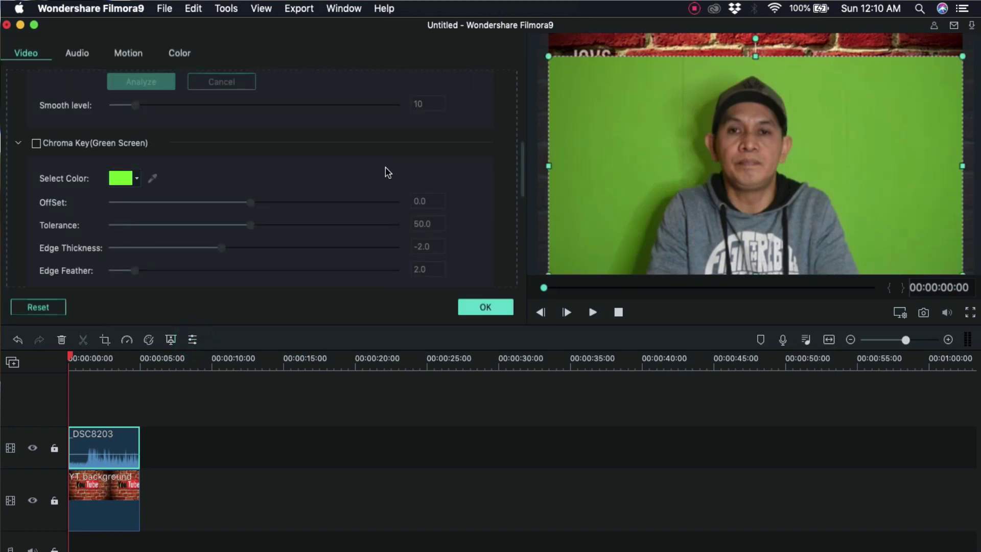
scroll(386, 171, "up", 5)
scroll(383, 180, "down", 7)
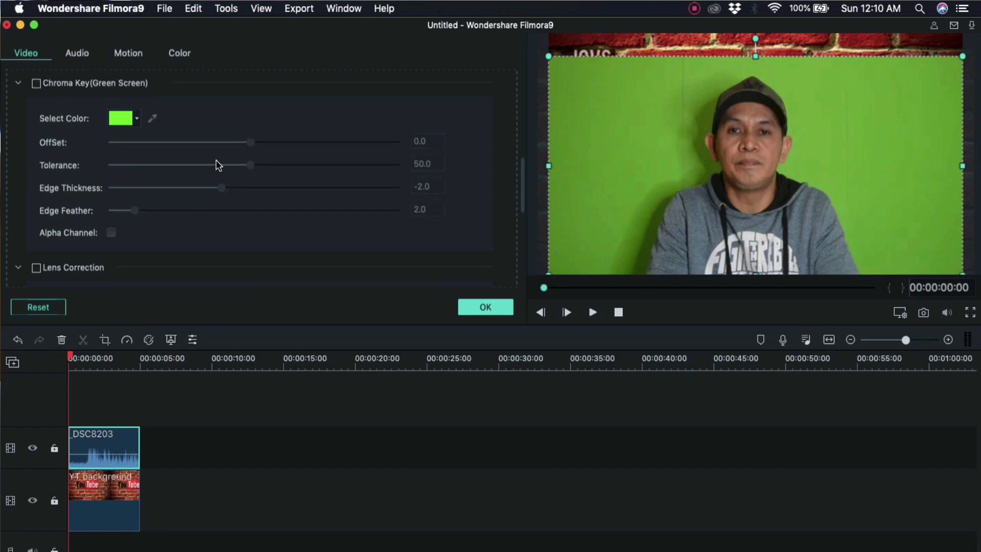
left_click(36, 84)
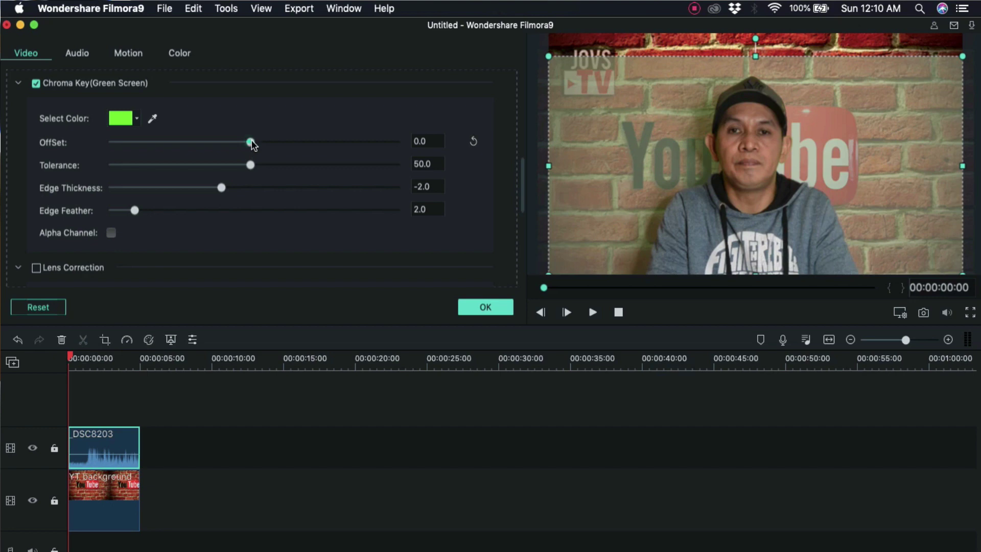
Set the chroma key to offset 18.0, tolerance 47.0, edge thickness -1.9 and edge feather 2.3, and apply it.
mouse_move(251, 143)
left_mouse_down()
mouse_move(266, 145)
mouse_move(247, 164)
mouse_move(267, 142)
left_mouse_up()
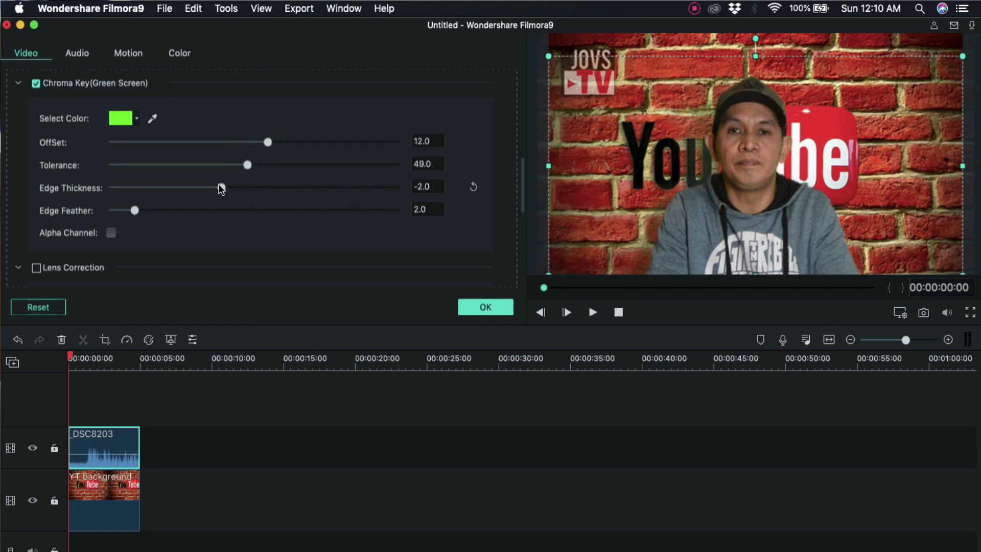
left_click_drag(222, 188, 241, 165)
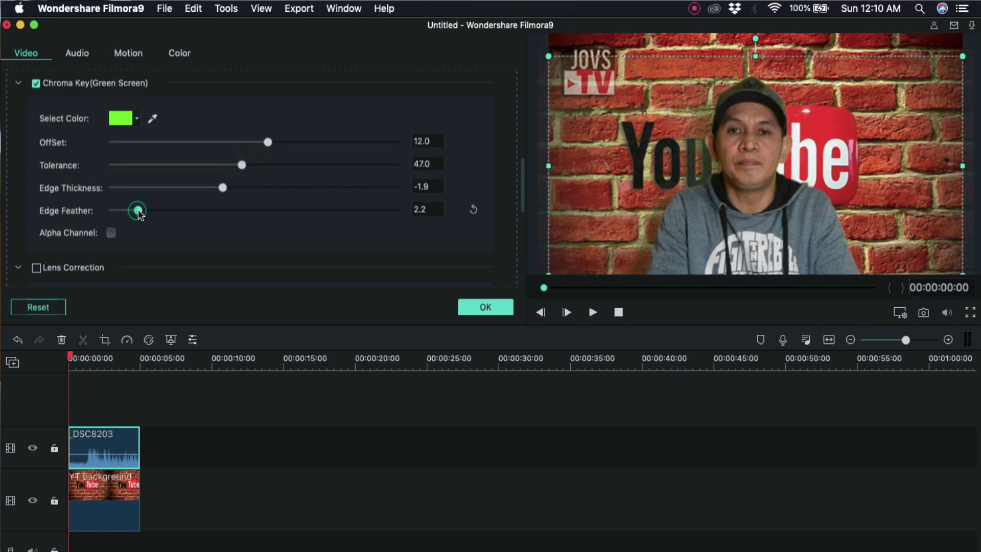
left_click_drag(138, 209, 139, 210)
mouse_move(267, 142)
left_mouse_down()
mouse_move(257, 143)
mouse_move(276, 142)
left_mouse_up()
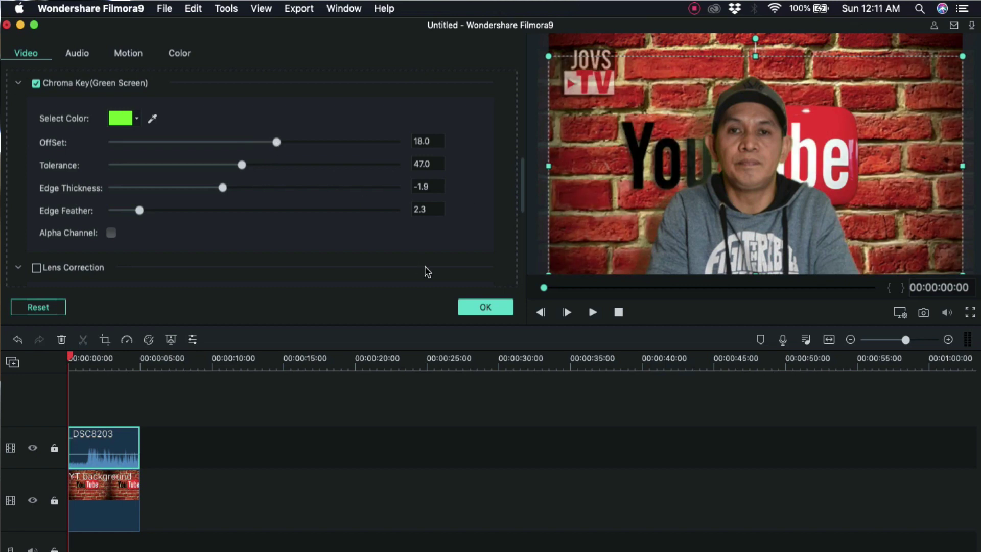
left_click(484, 308)
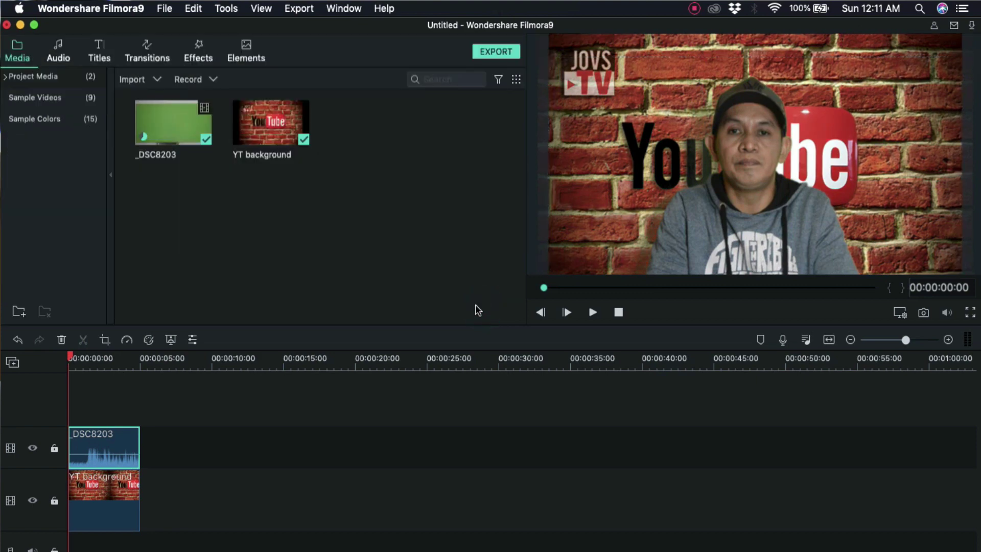
Preview the keyed clip, move the person toward the right side of the frame, and play back the new placement.
key("space")
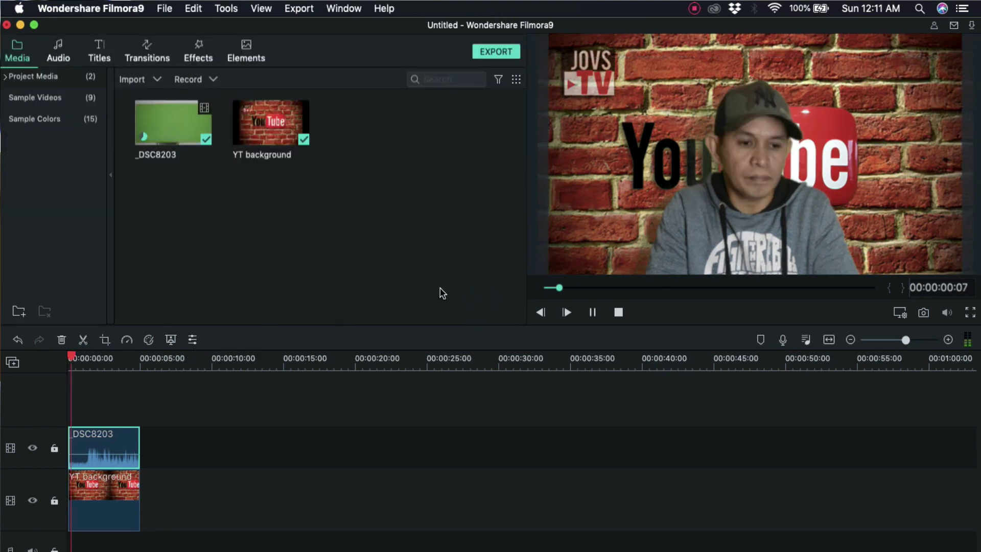
key("space")
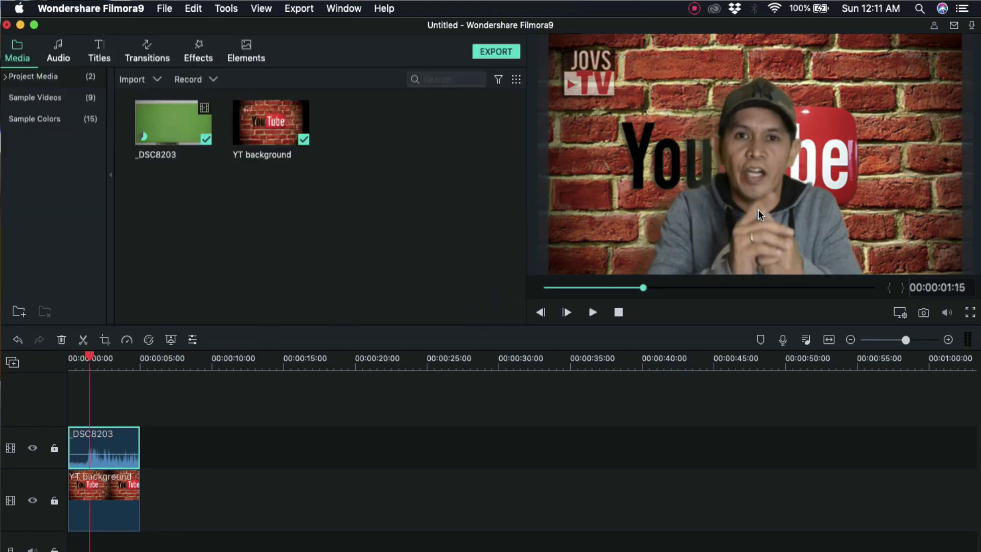
double_click(758, 209)
left_click_drag(750, 214, 827, 226)
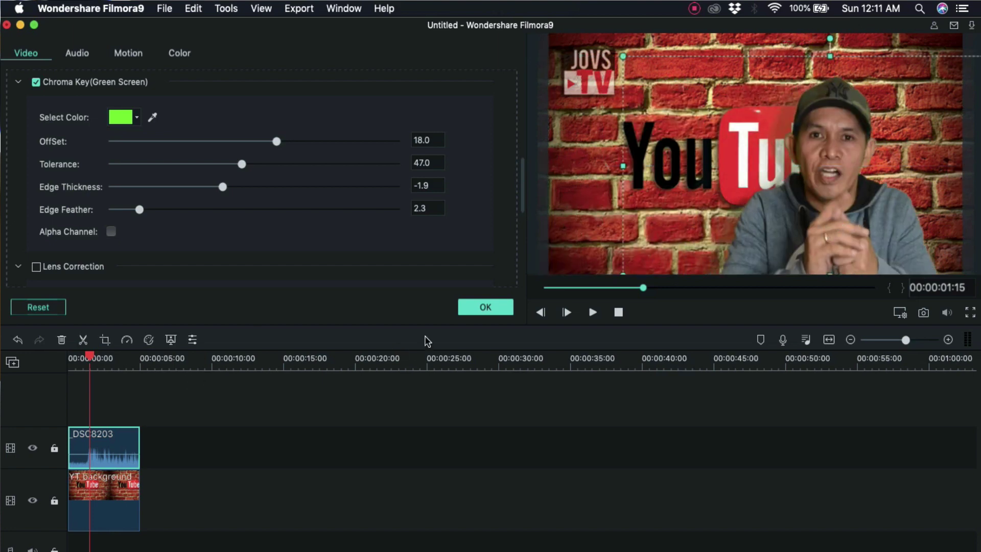
left_click(479, 308)
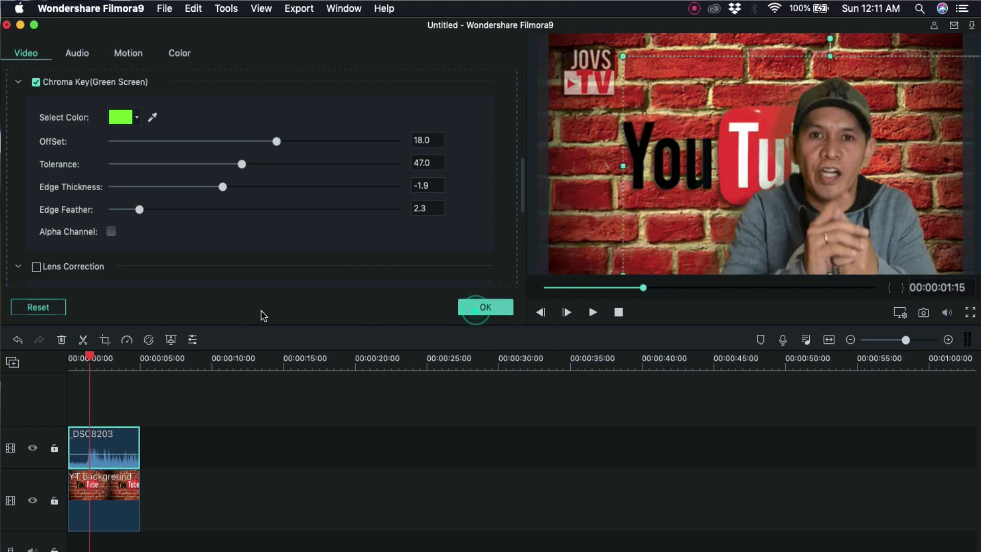
key("space")
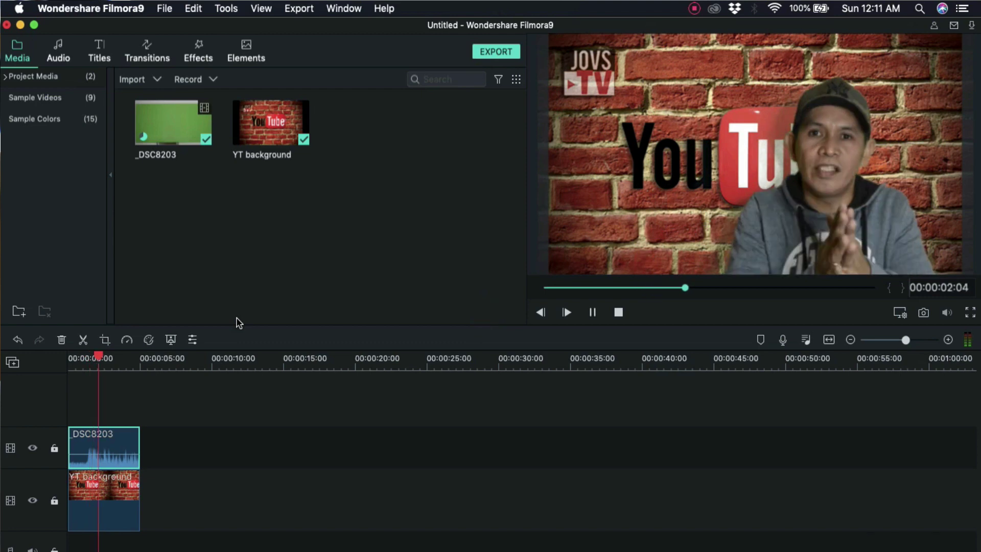